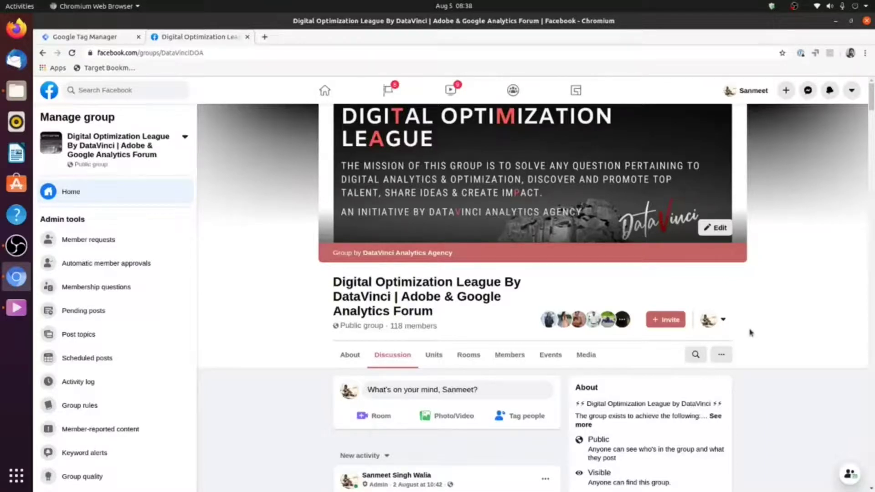
{"action": "scroll", "coordinate": [761, 267], "scroll_direction": "down", "scroll_amount": 2}
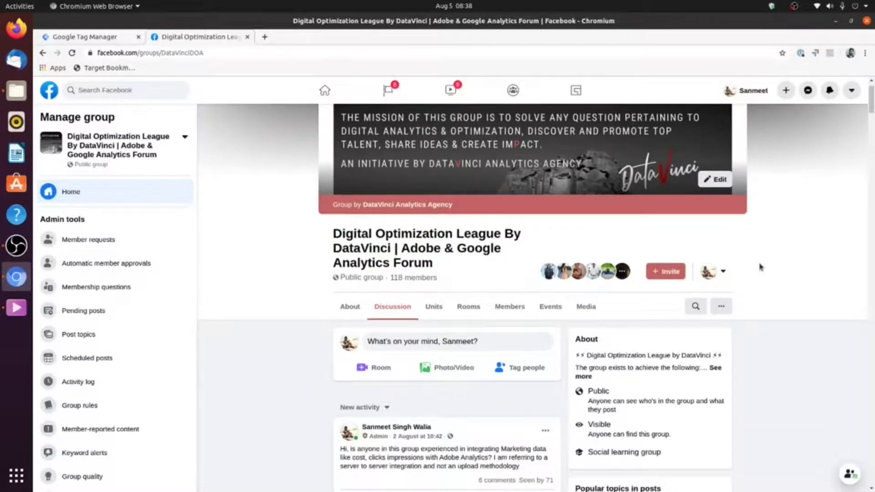
{"action": "scroll", "coordinate": [769, 231], "scroll_direction": "down", "scroll_amount": 9}
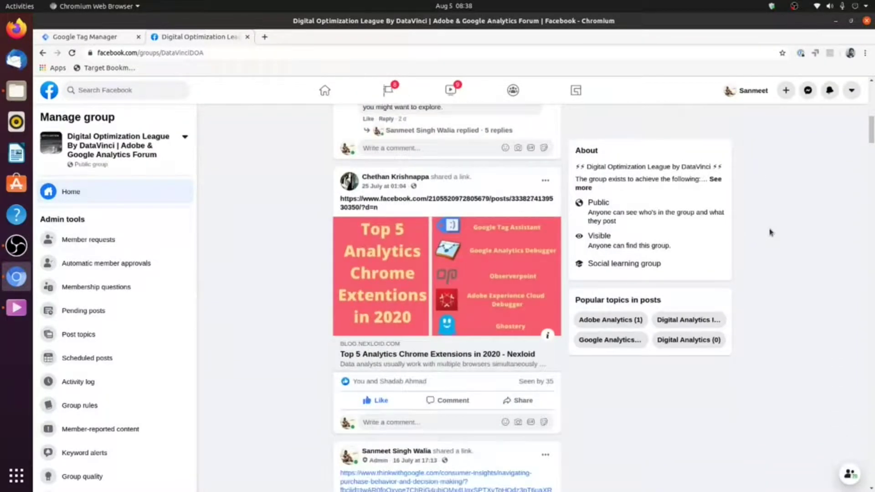
{"action": "scroll", "coordinate": [770, 232], "scroll_direction": "down", "scroll_amount": 12}
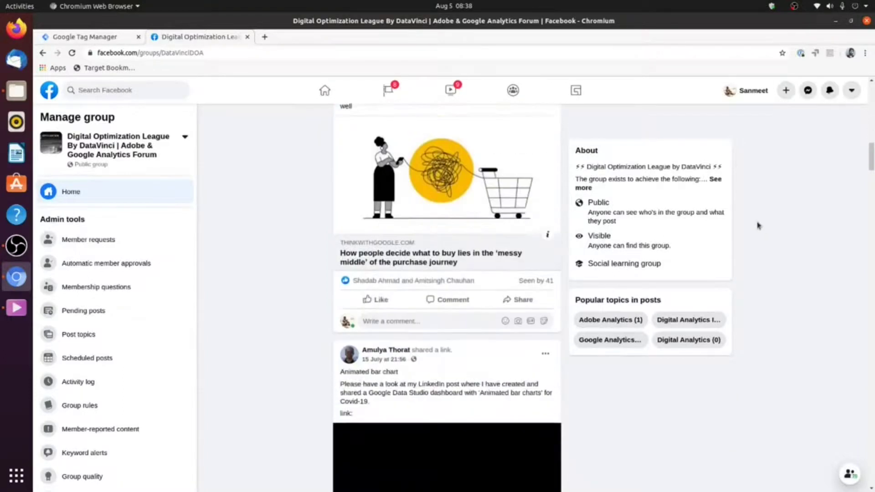
{"action": "scroll", "coordinate": [759, 226], "scroll_direction": "down", "scroll_amount": 7}
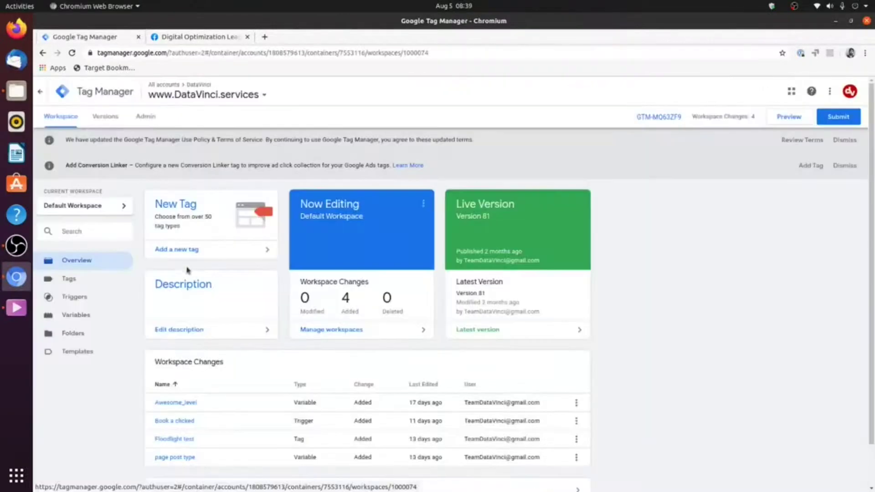
Step: Start a new untitled tag from the Tags list and open its tag type chooser
{"action": "left_click", "coordinate": [89, 288]}
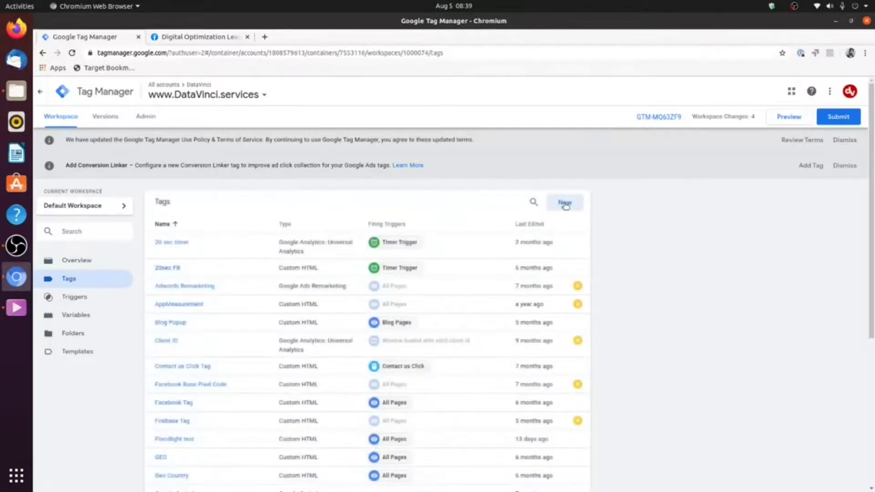
{"action": "left_click", "coordinate": [565, 204]}
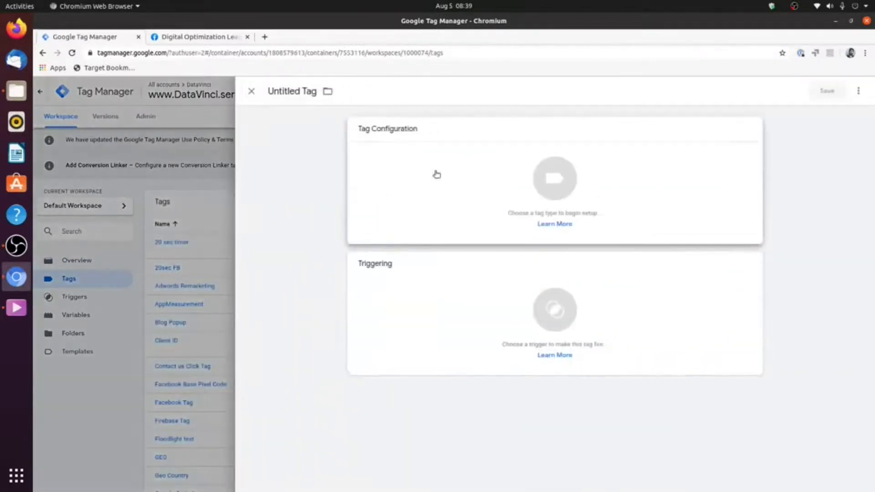
{"action": "left_click", "coordinate": [559, 190]}
Step: Browse the full tag type list, highlighting the Featured group of tag types
{"action": "scroll", "coordinate": [700, 189], "scroll_direction": "down", "scroll_amount": 7}
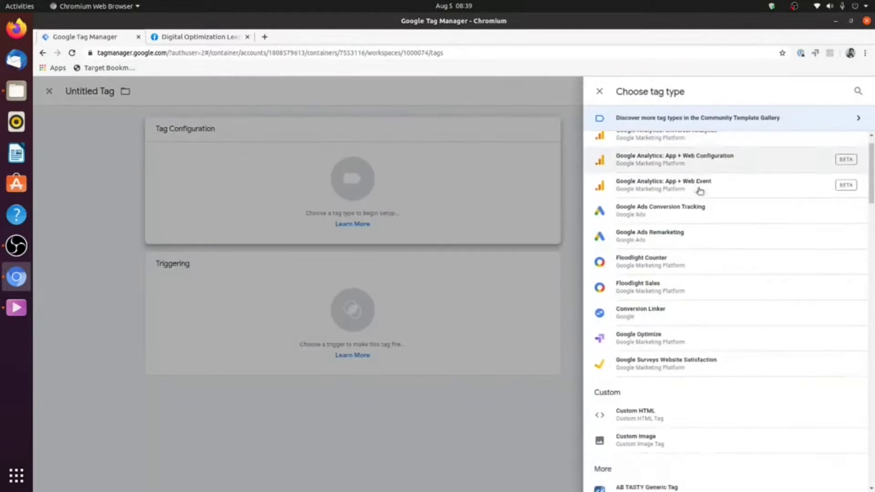
{"action": "scroll", "coordinate": [701, 189], "scroll_direction": "up", "scroll_amount": 7}
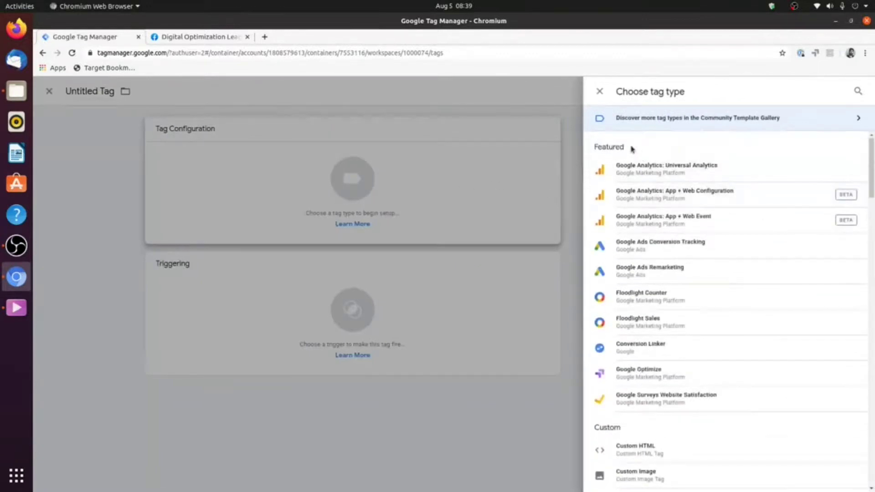
{"action": "left_click_drag", "start_coordinate": [625, 147], "coordinate": [595, 148]}
{"action": "scroll", "coordinate": [625, 185], "scroll_direction": "down", "scroll_amount": 9}
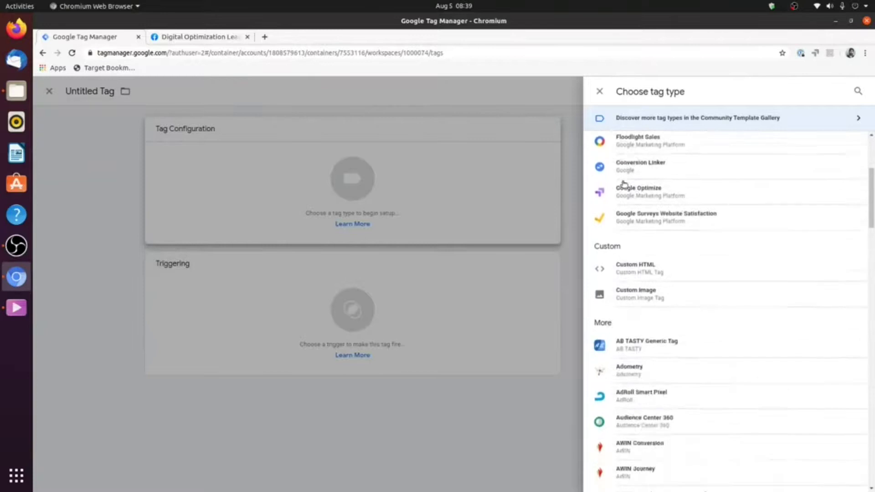
{"action": "scroll", "coordinate": [624, 185], "scroll_direction": "up", "scroll_amount": 3}
{"action": "scroll", "coordinate": [624, 237], "scroll_direction": "down", "scroll_amount": 15}
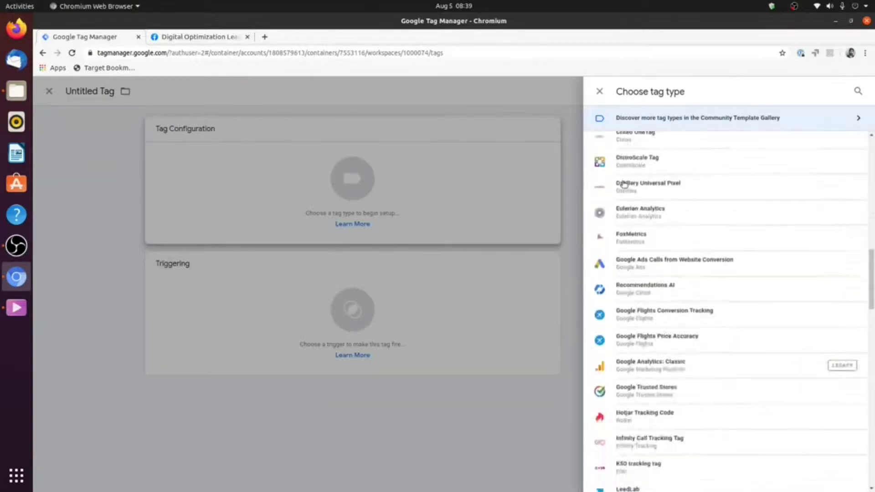
{"action": "scroll", "coordinate": [645, 262], "scroll_direction": "down", "scroll_amount": 15}
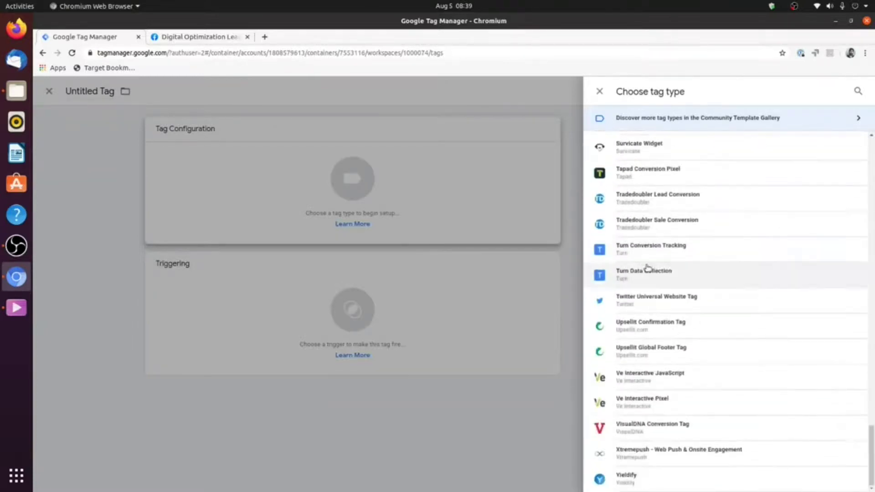
{"action": "scroll", "coordinate": [635, 279], "scroll_direction": "up", "scroll_amount": 15}
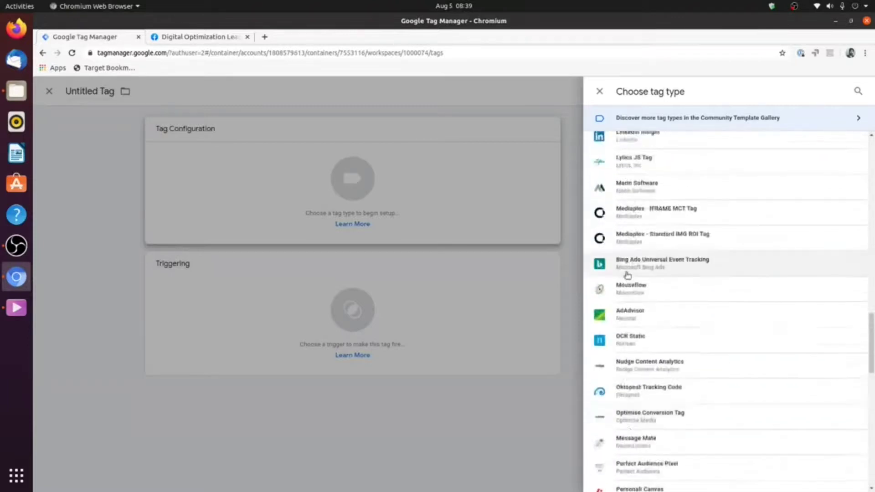
{"action": "scroll", "coordinate": [630, 274], "scroll_direction": "up", "scroll_amount": 1}
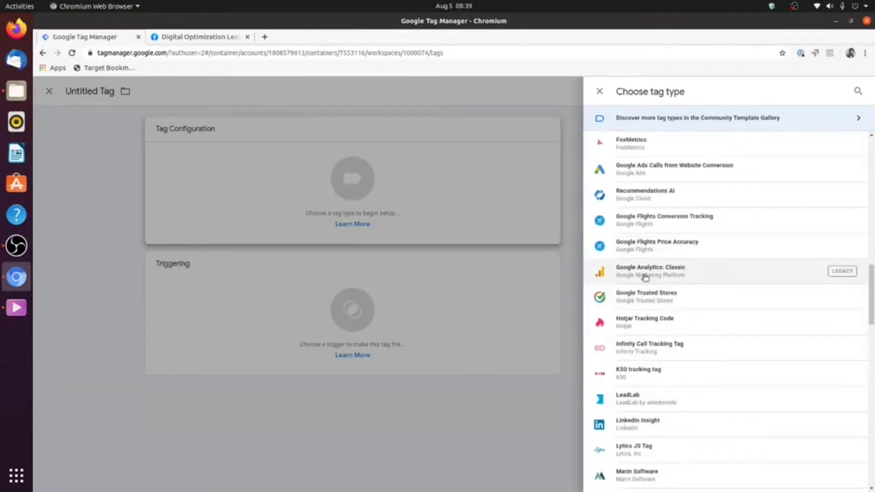
{"action": "scroll", "coordinate": [645, 277], "scroll_direction": "up", "scroll_amount": 10}
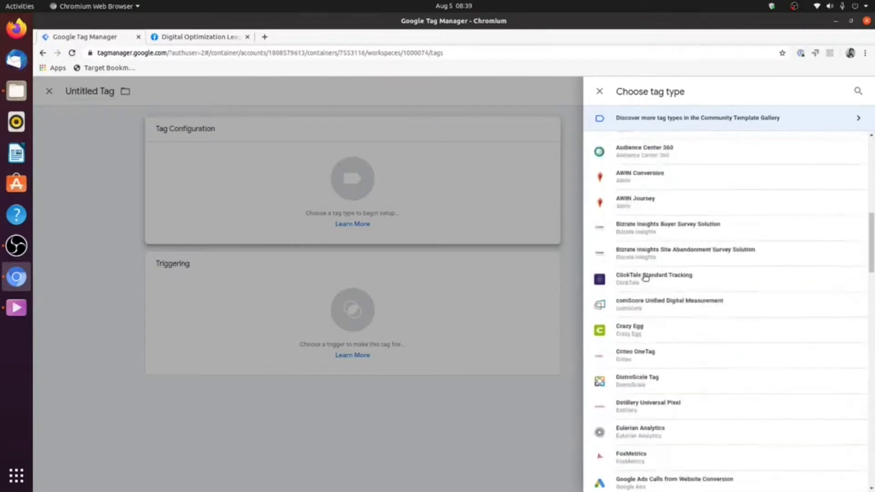
{"action": "scroll", "coordinate": [645, 277], "scroll_direction": "up", "scroll_amount": 6}
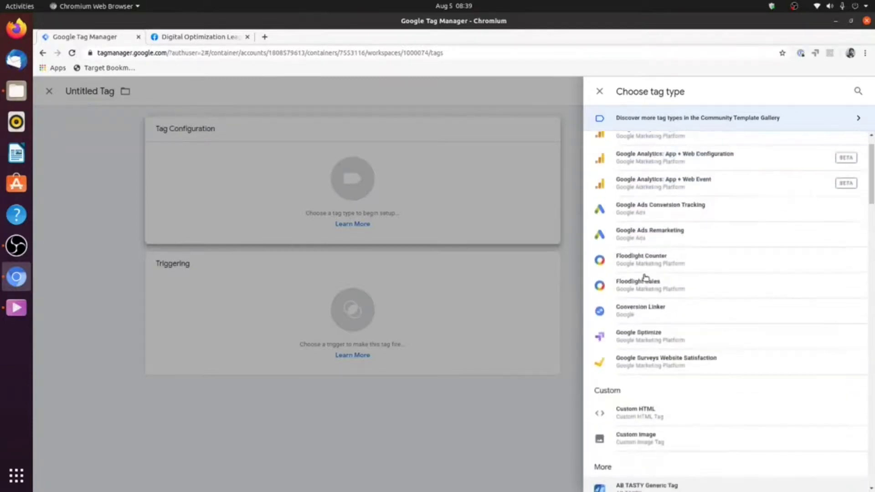
{"action": "scroll", "coordinate": [635, 256], "scroll_direction": "down", "scroll_amount": 1}
{"action": "scroll", "coordinate": [630, 221], "scroll_direction": "up", "scroll_amount": 1}
{"action": "scroll", "coordinate": [630, 220], "scroll_direction": "down", "scroll_amount": 15}
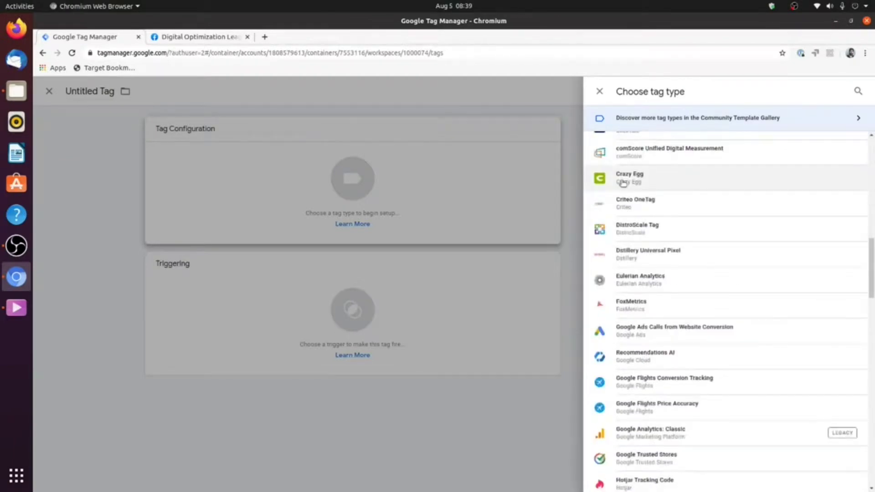
Step: Make Crazy Egg the tag type and expand its Advanced Options and Advanced Settings
{"action": "left_click", "coordinate": [623, 183]}
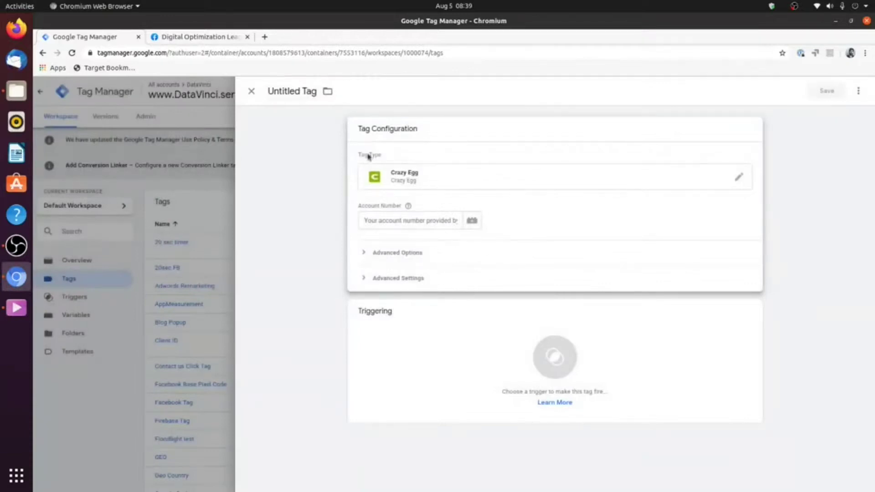
{"action": "left_click", "coordinate": [467, 258]}
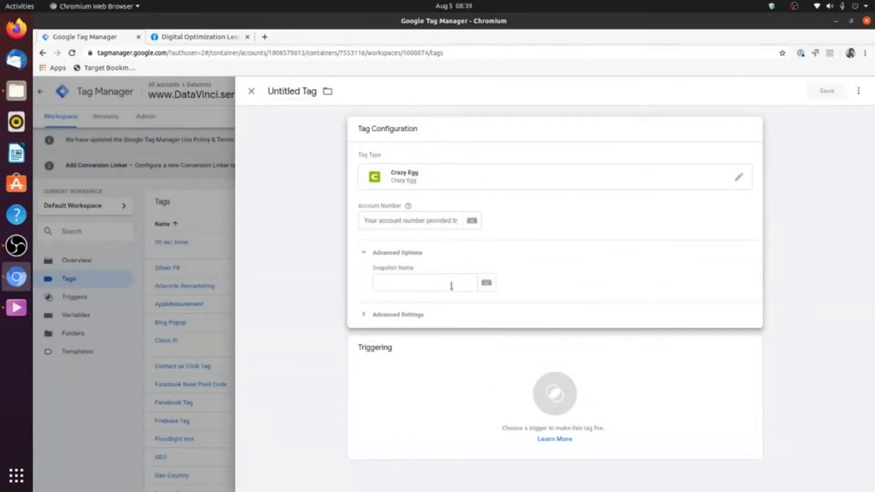
{"action": "left_click", "coordinate": [429, 316]}
{"action": "scroll", "coordinate": [428, 283], "scroll_direction": "down", "scroll_amount": 3}
{"action": "scroll", "coordinate": [433, 280], "scroll_direction": "down", "scroll_amount": 1}
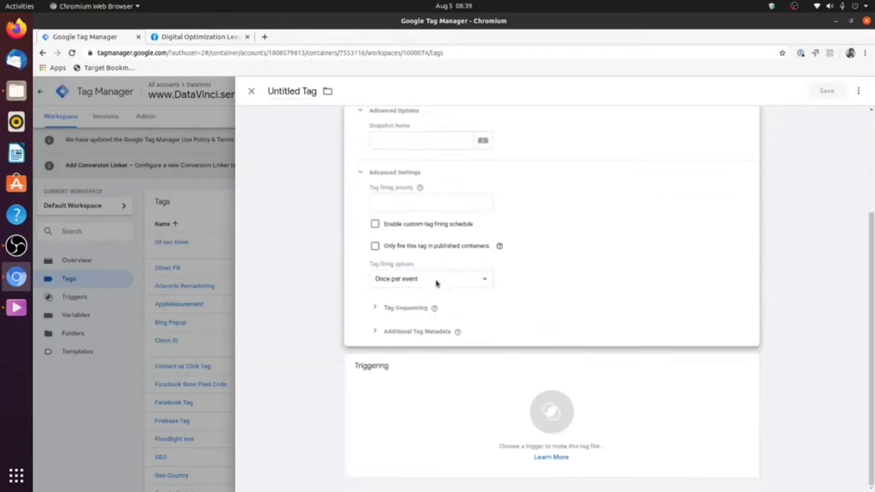
{"action": "scroll", "coordinate": [469, 260], "scroll_direction": "up", "scroll_amount": 3}
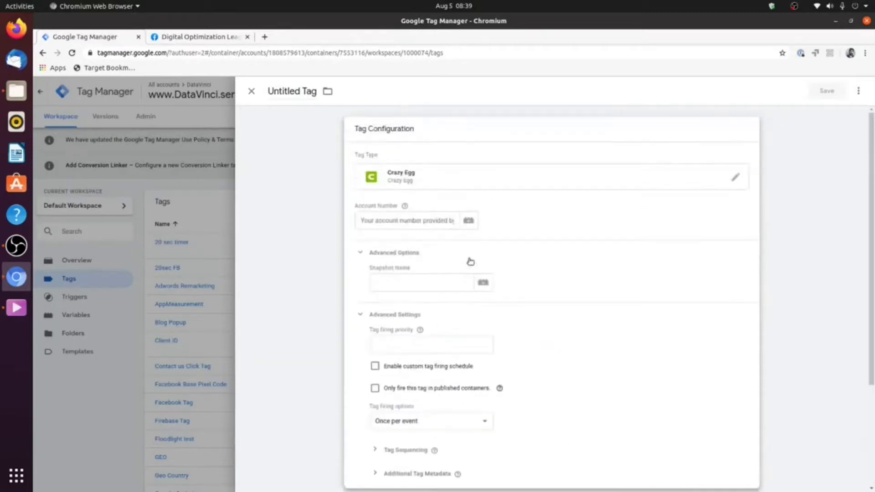
Step: Reopen the Choose tag type list and scroll through the available types
{"action": "left_click", "coordinate": [735, 177]}
{"action": "scroll", "coordinate": [700, 208], "scroll_direction": "down", "scroll_amount": 20}
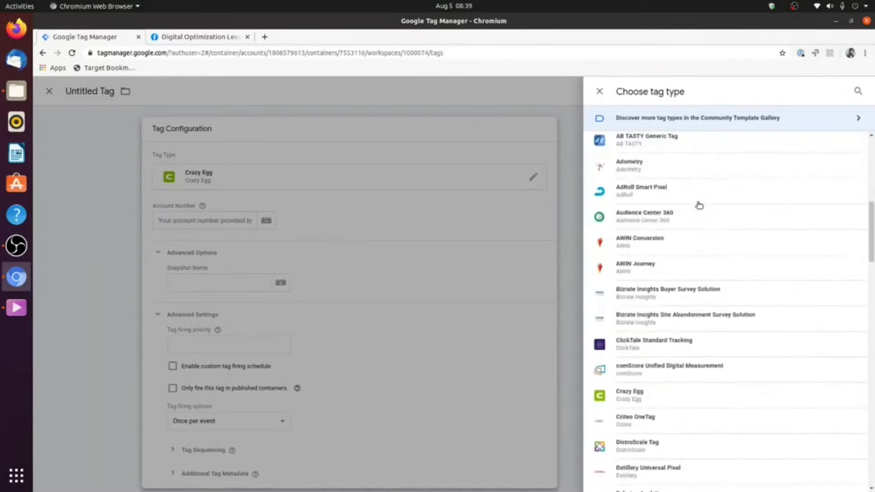
{"action": "scroll", "coordinate": [700, 223], "scroll_direction": "down", "scroll_amount": 10}
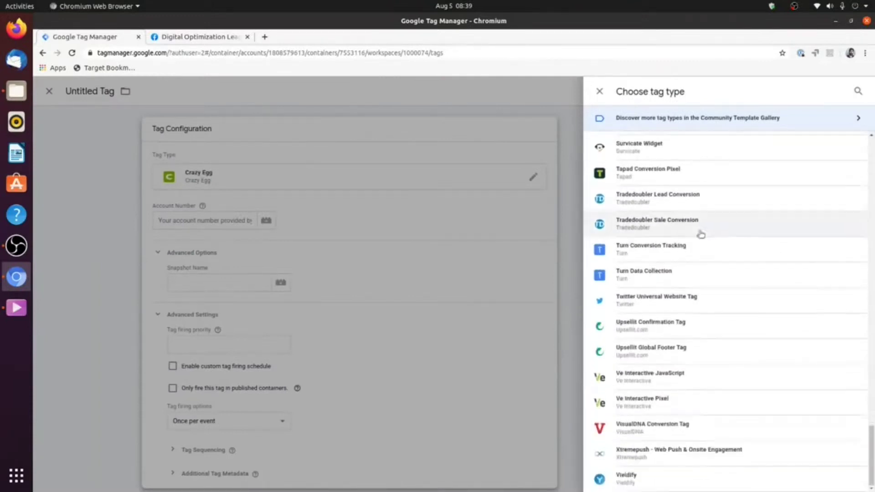
{"action": "scroll", "coordinate": [721, 389], "scroll_direction": "up", "scroll_amount": 1}
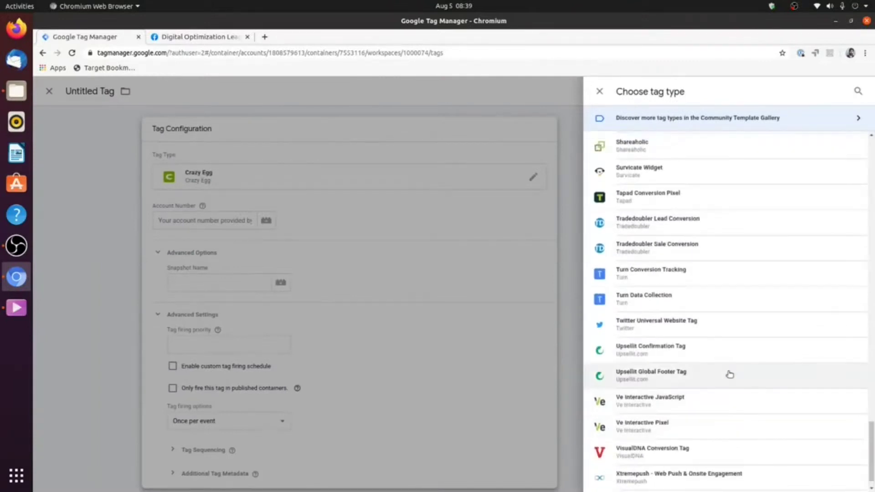
{"action": "scroll", "coordinate": [729, 375], "scroll_direction": "up", "scroll_amount": 2}
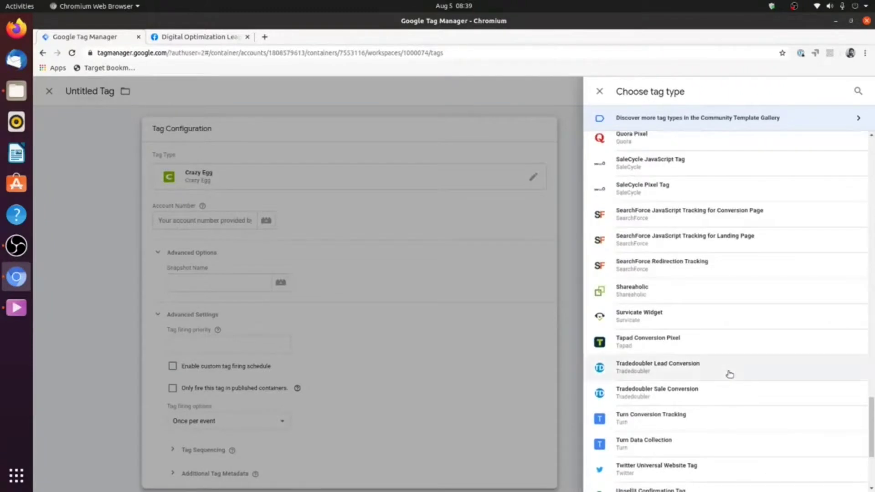
{"action": "scroll", "coordinate": [730, 375], "scroll_direction": "up", "scroll_amount": 12}
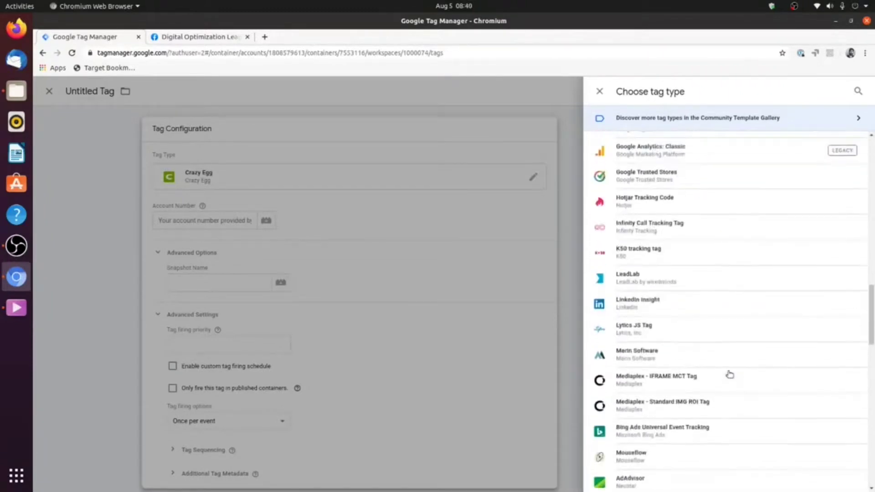
{"action": "scroll", "coordinate": [730, 375], "scroll_direction": "up", "scroll_amount": 15}
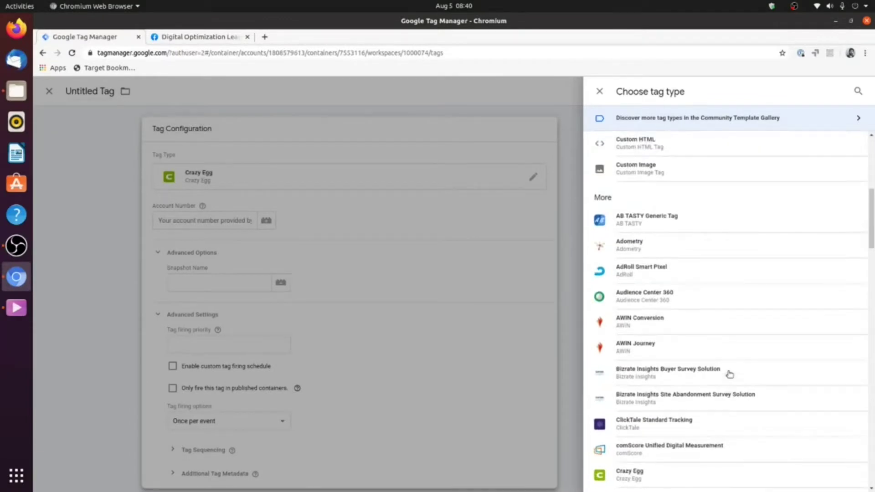
{"action": "scroll", "coordinate": [730, 374], "scroll_direction": "up", "scroll_amount": 6}
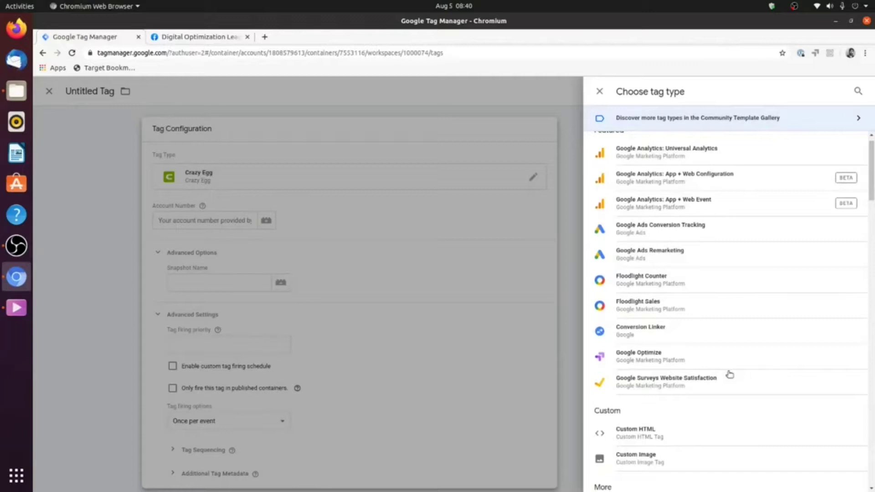
Step: Switch the draft tag to Custom HTML, view its HTML editor, then close it unsaved
{"action": "left_click", "coordinate": [705, 439]}
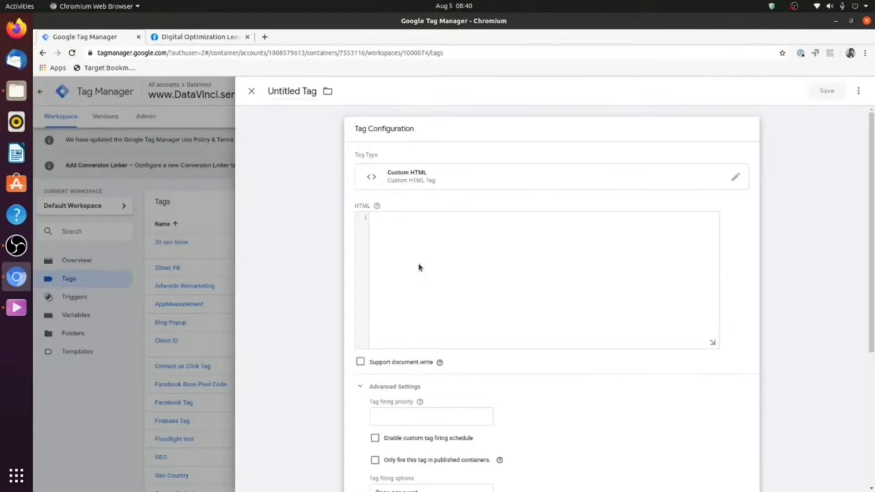
{"action": "left_click", "coordinate": [378, 218]}
{"action": "left_click", "coordinate": [251, 91]}
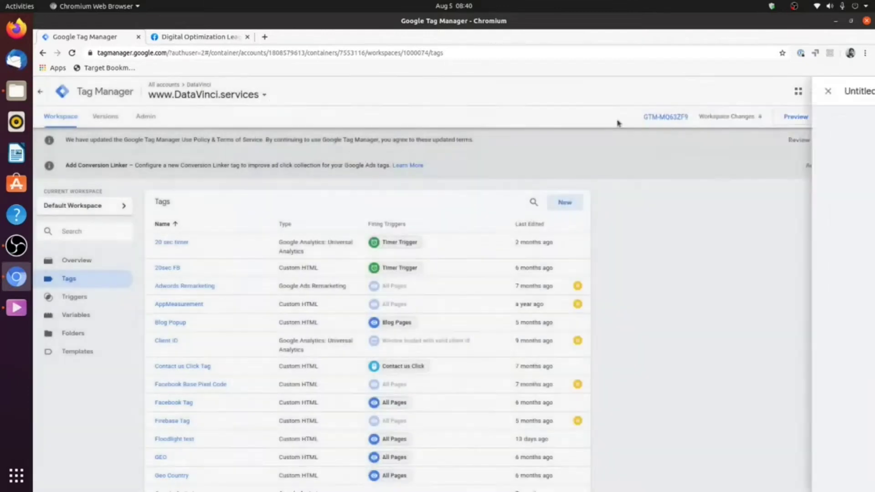
Step: Start a fresh new tag and scroll through its tag type choices
{"action": "left_click", "coordinate": [565, 203]}
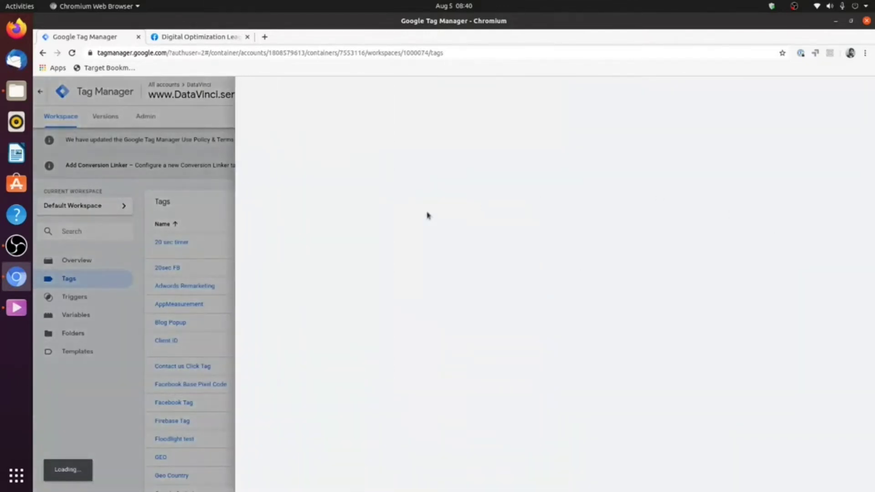
{"action": "left_click", "coordinate": [446, 166]}
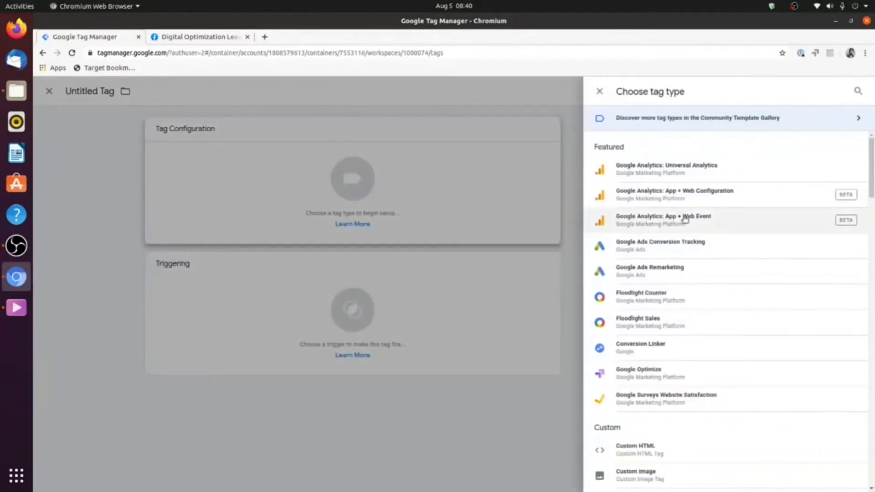
{"action": "scroll", "coordinate": [685, 219], "scroll_direction": "down", "scroll_amount": 20}
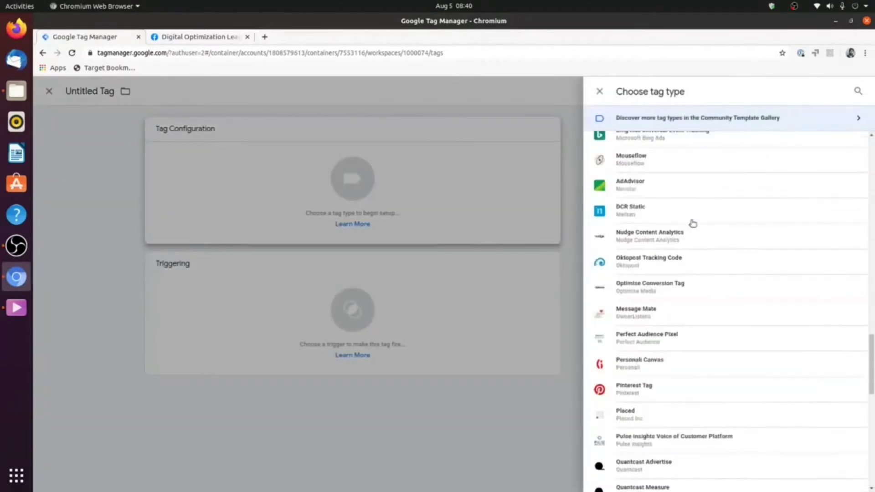
{"action": "scroll", "coordinate": [691, 223], "scroll_direction": "down", "scroll_amount": 15}
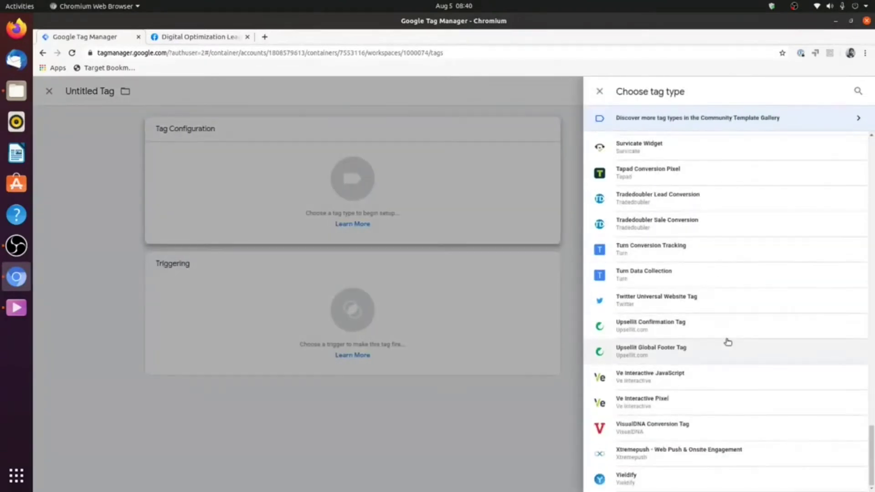
{"action": "scroll", "coordinate": [729, 342], "scroll_direction": "up", "scroll_amount": 6}
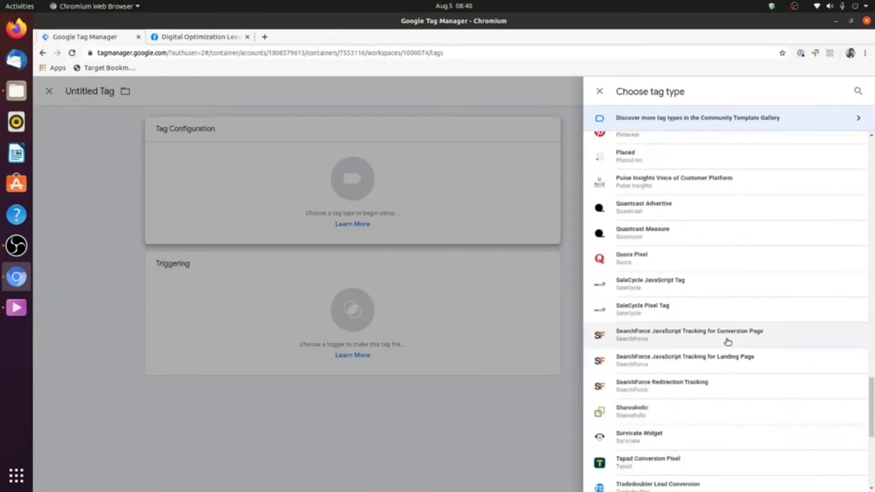